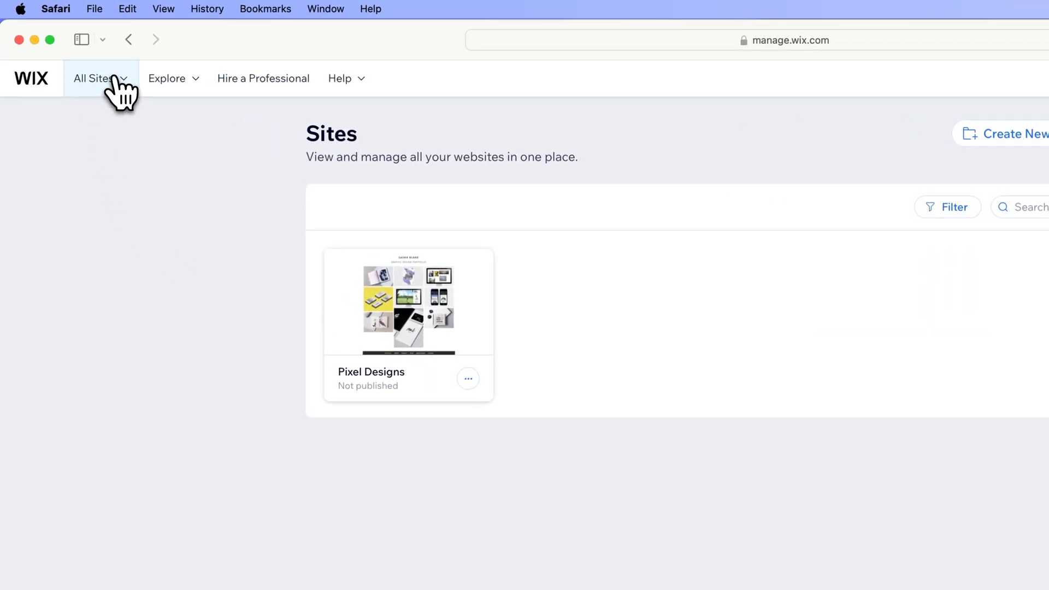
Step: Reach the full sites list and bring up the Site Actions menu for Pixel Designs
click(115, 80)
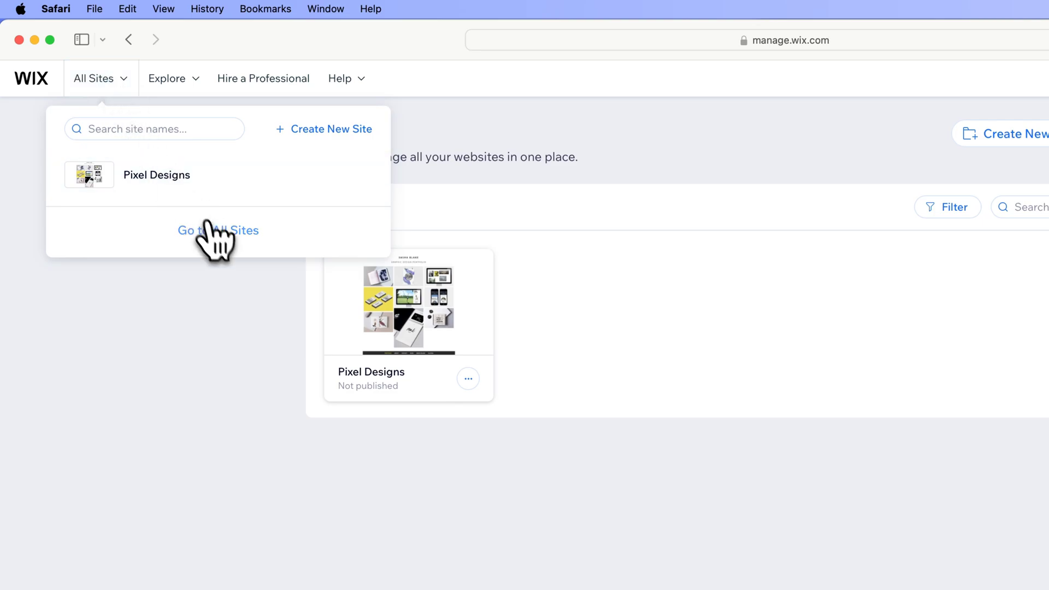
click(218, 231)
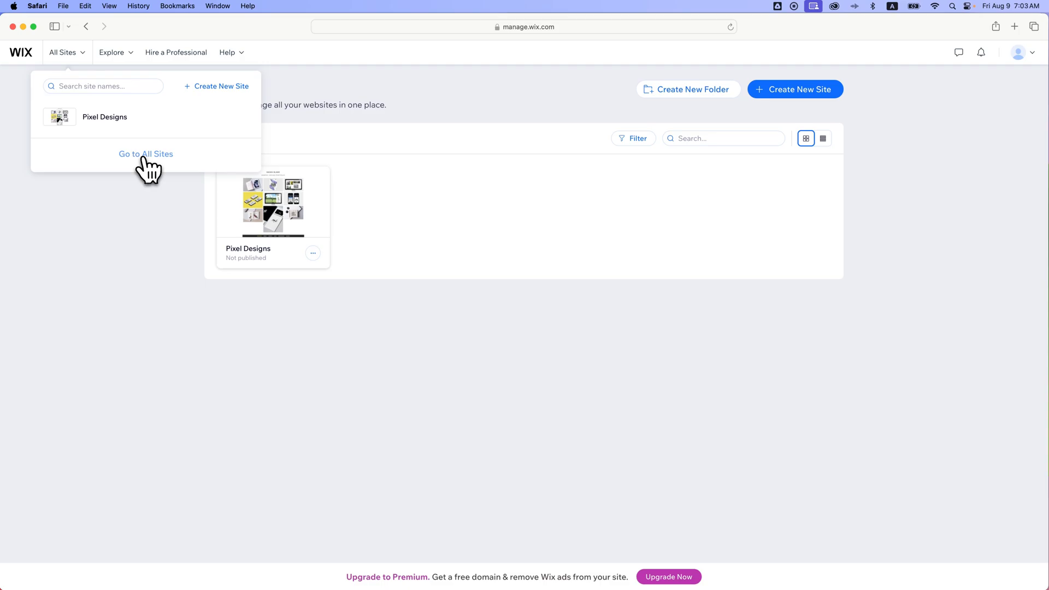
click(149, 160)
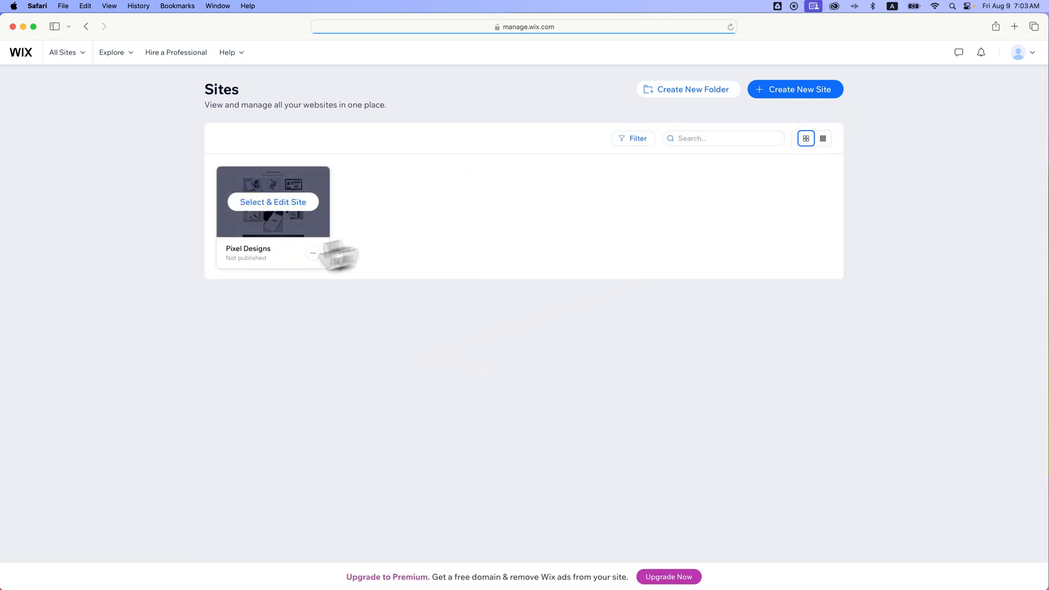
mouse_move(312, 252)
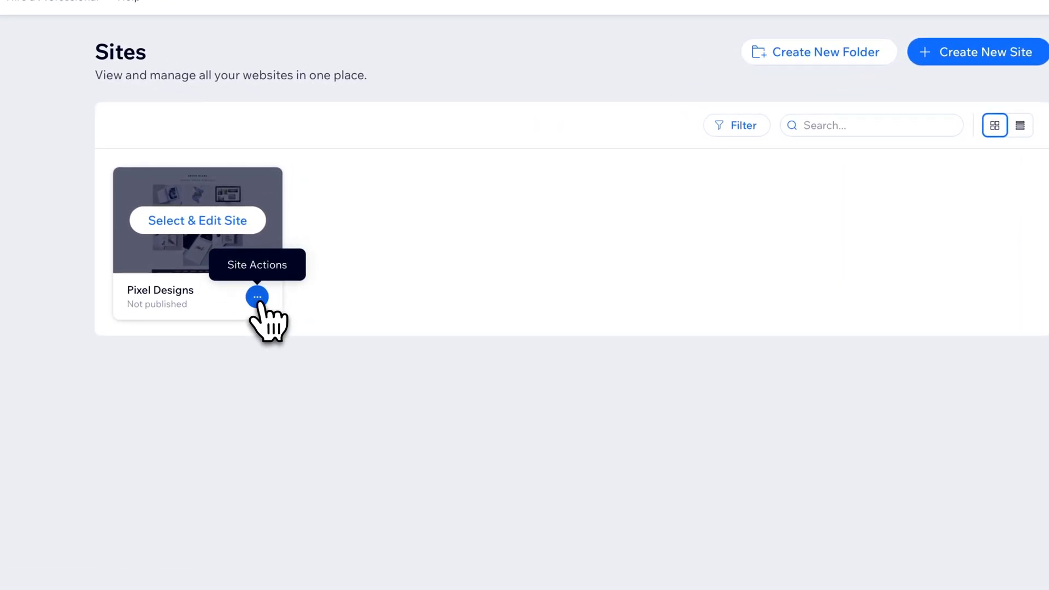
click(258, 297)
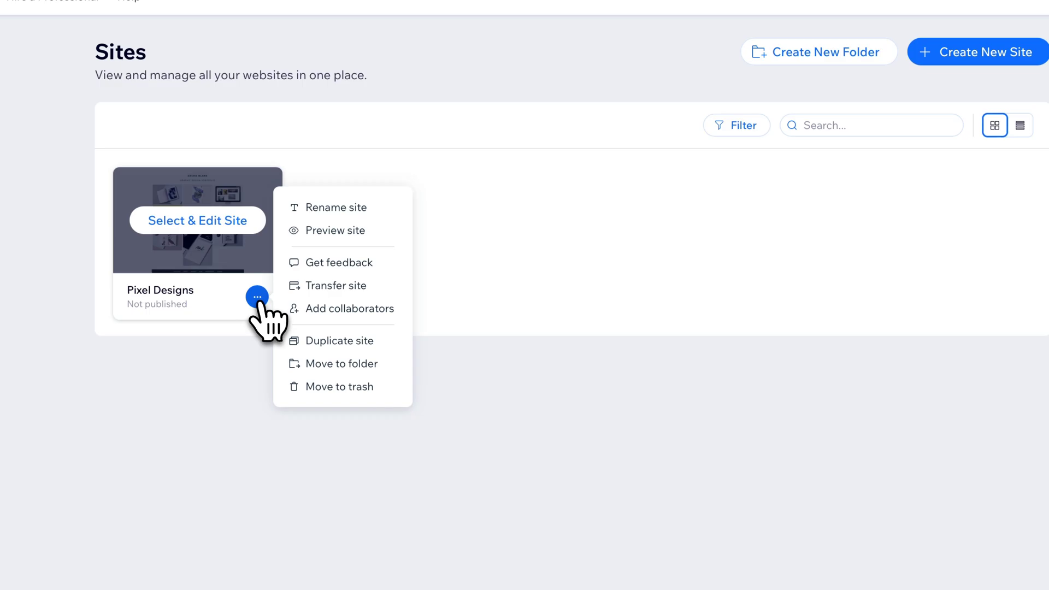
Step: Choose Move to trash for Pixel Designs and confirm, emptying the sites list
click(358, 388)
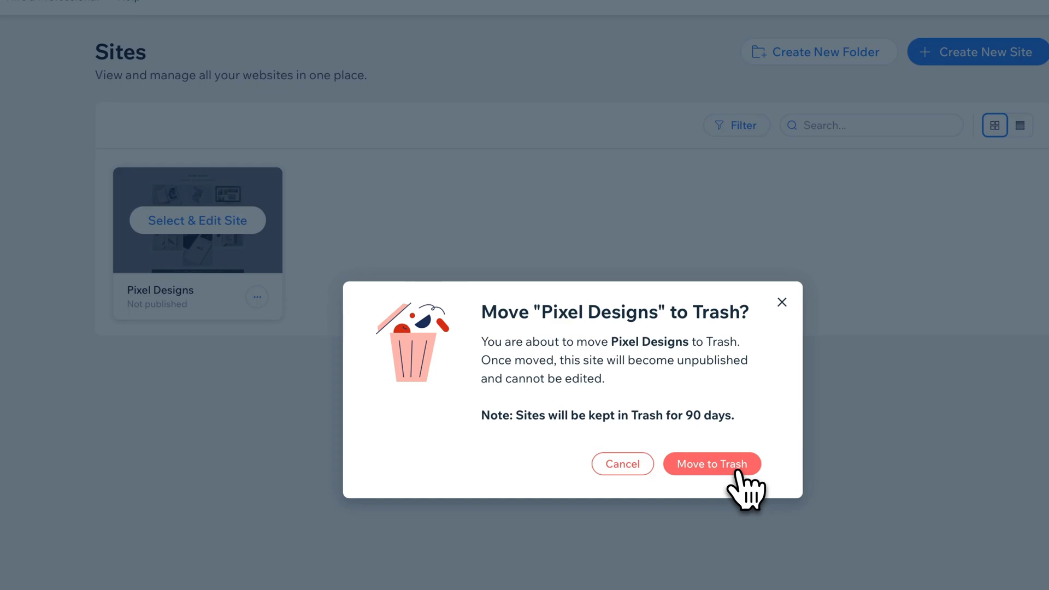
click(713, 464)
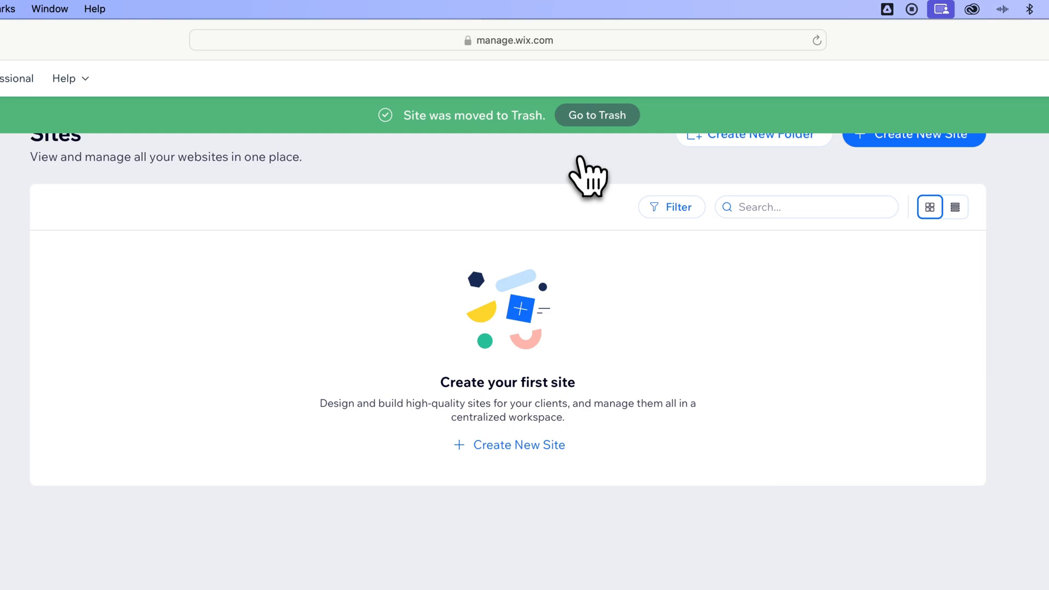
Step: Dismiss the moved-to-Trash notice and enter the Trash folder holding Pixel Designs
click(597, 116)
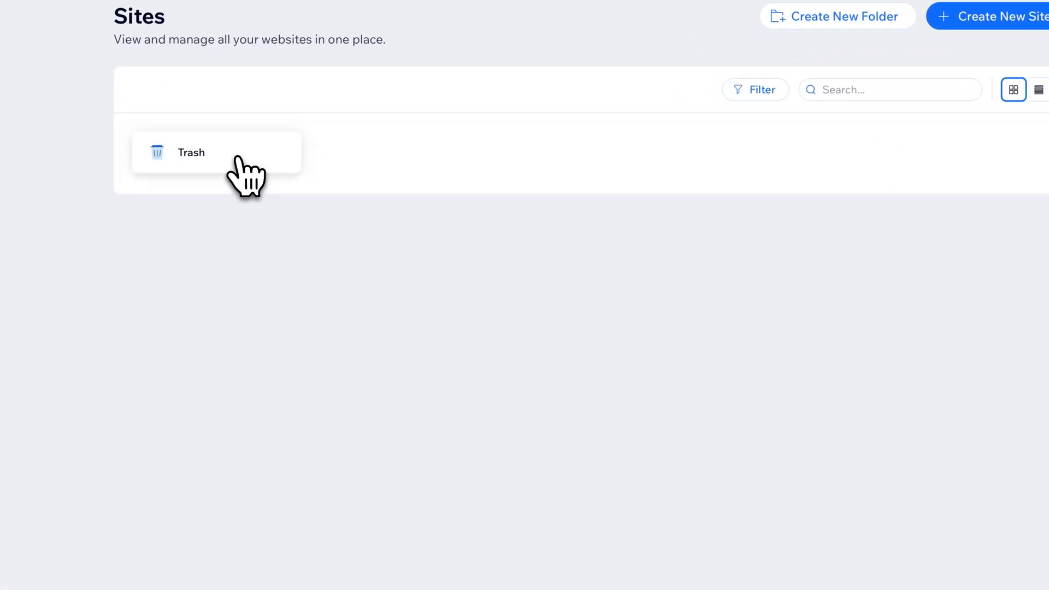
click(254, 168)
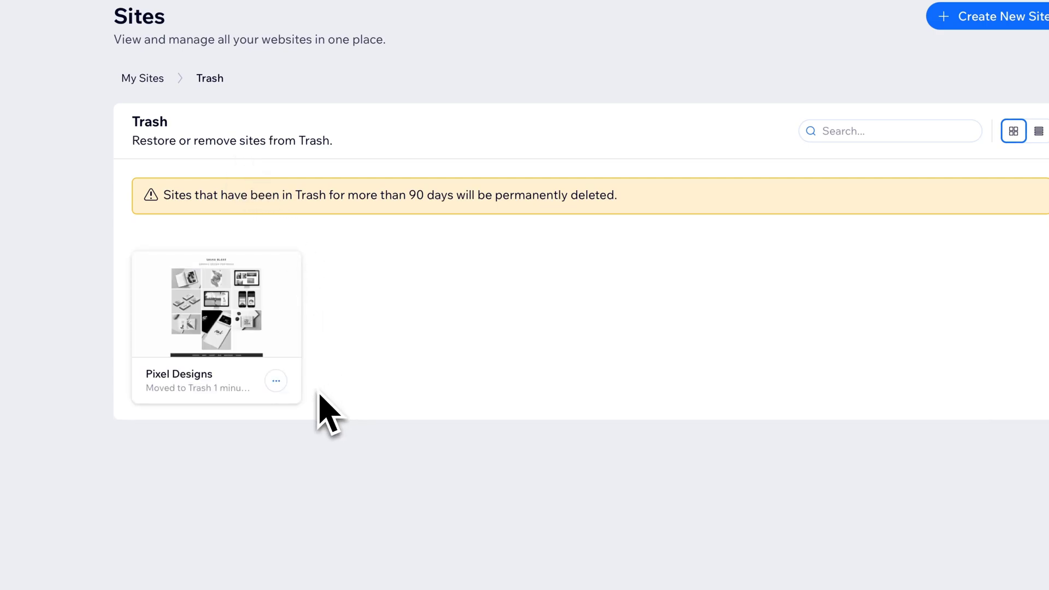
mouse_move(216, 327)
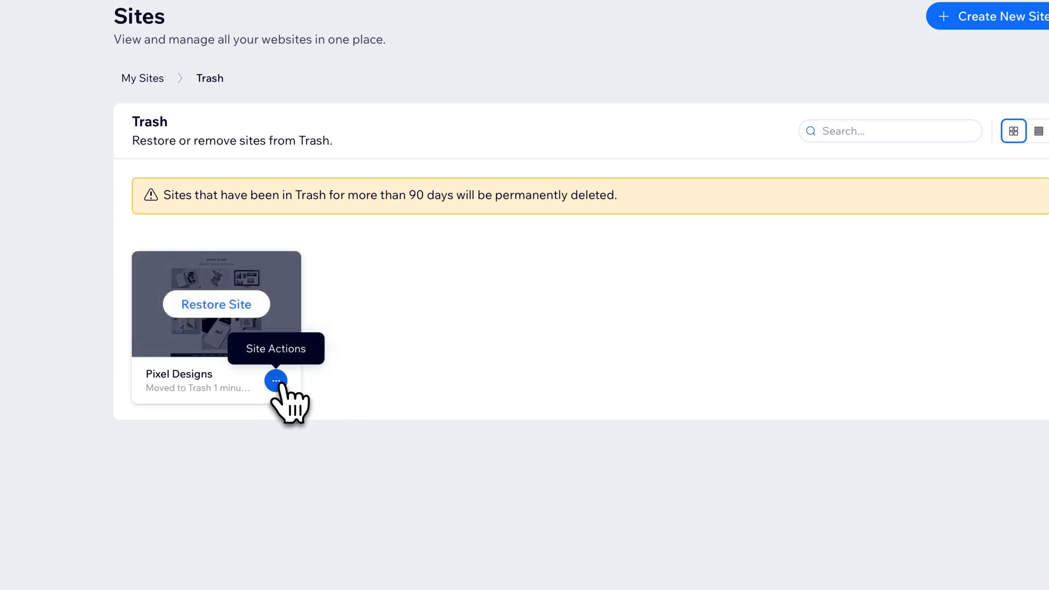
Step: Remove the trashed Pixel Designs site permanently and confirm, leaving Trash empty
click(277, 381)
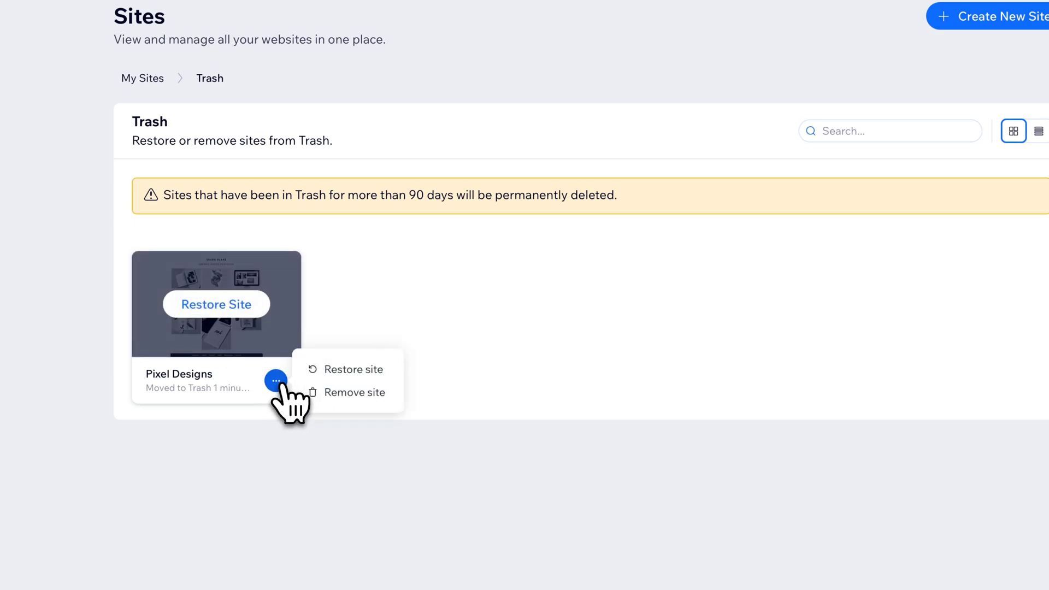
click(336, 393)
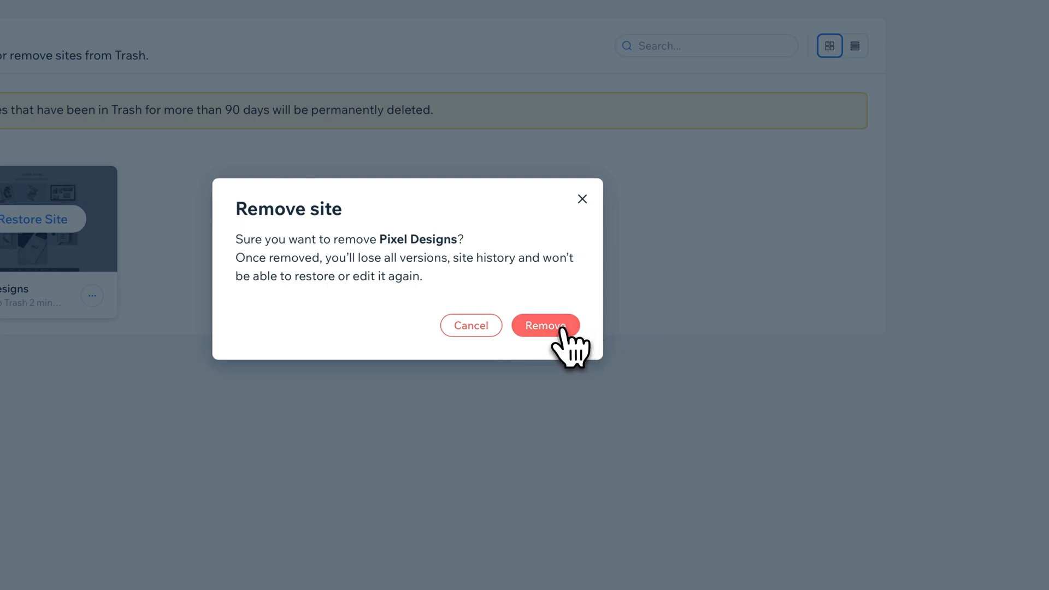
click(563, 333)
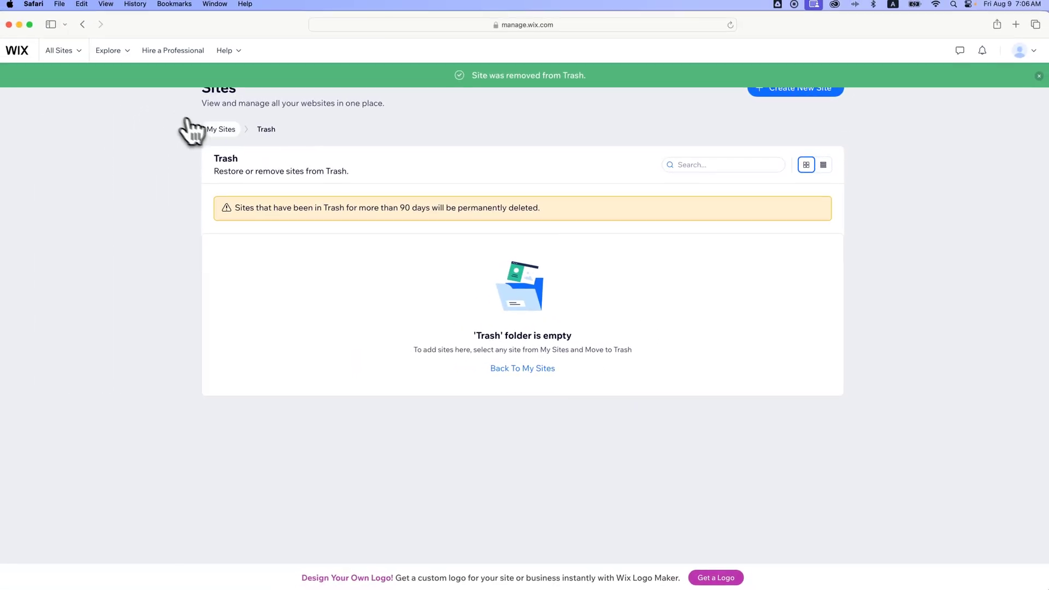
Step: Go back to My Sites via the breadcrumb, where only the Trash folder remains
click(224, 131)
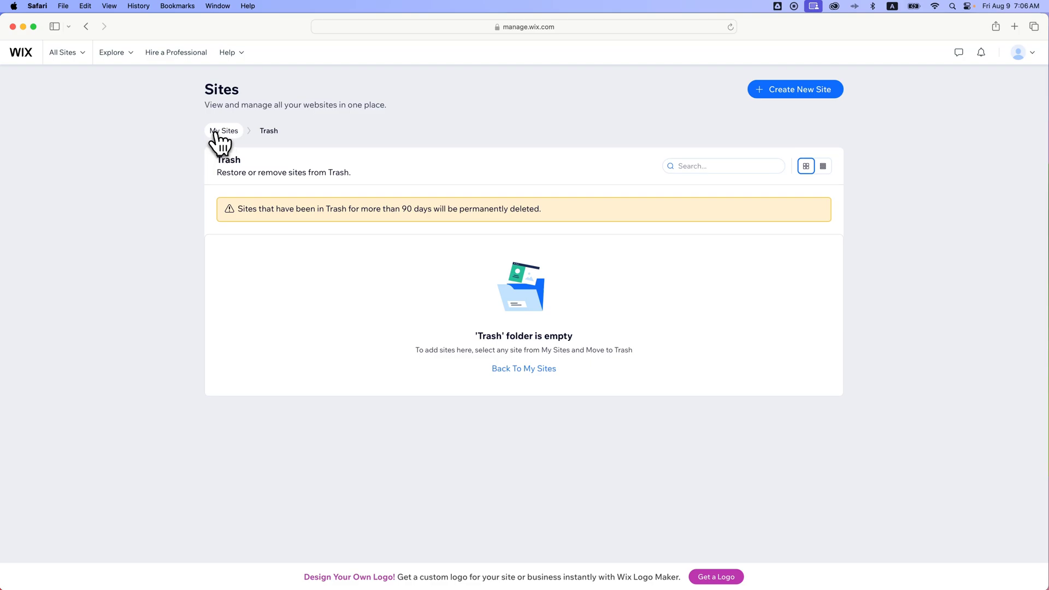